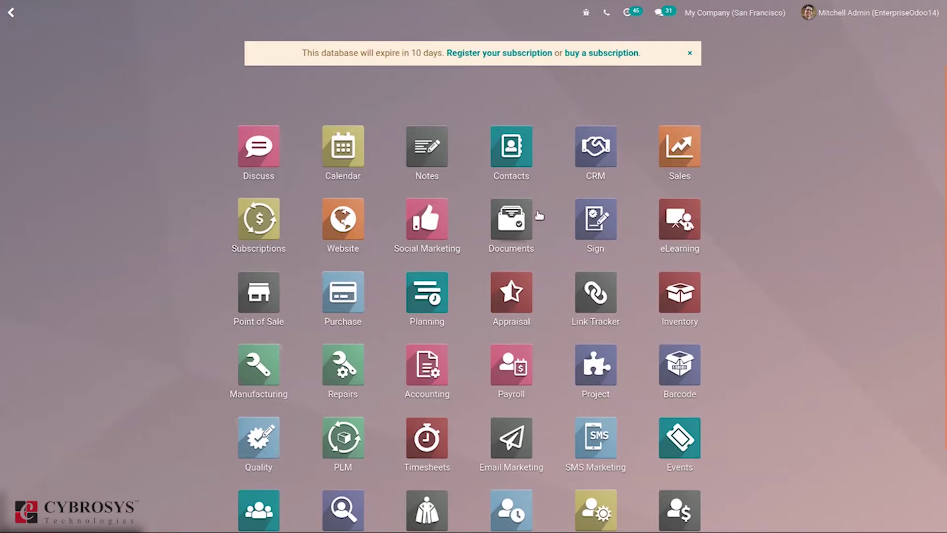
# - Open the Purchase app and look through the chat and channel messages in the conversations overview
pyautogui.click(355, 283)
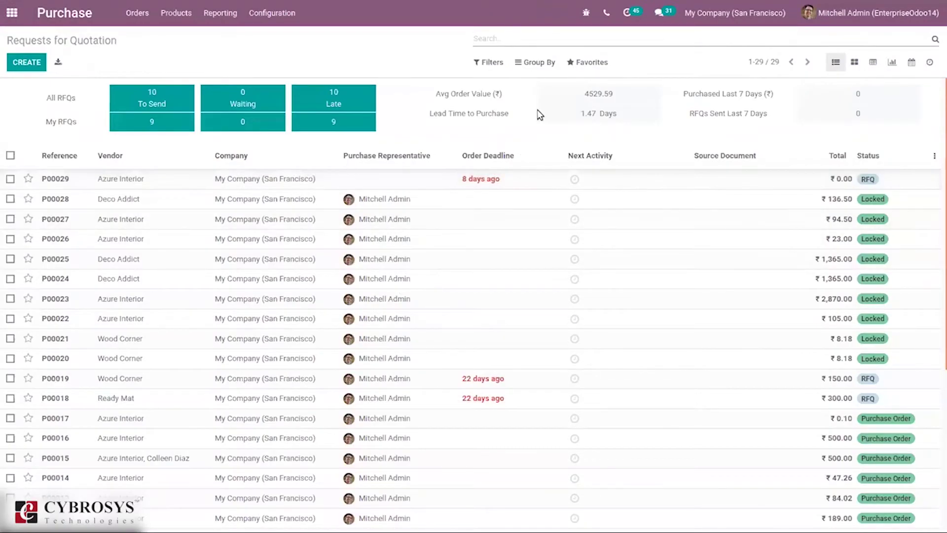
pyautogui.click(669, 16)
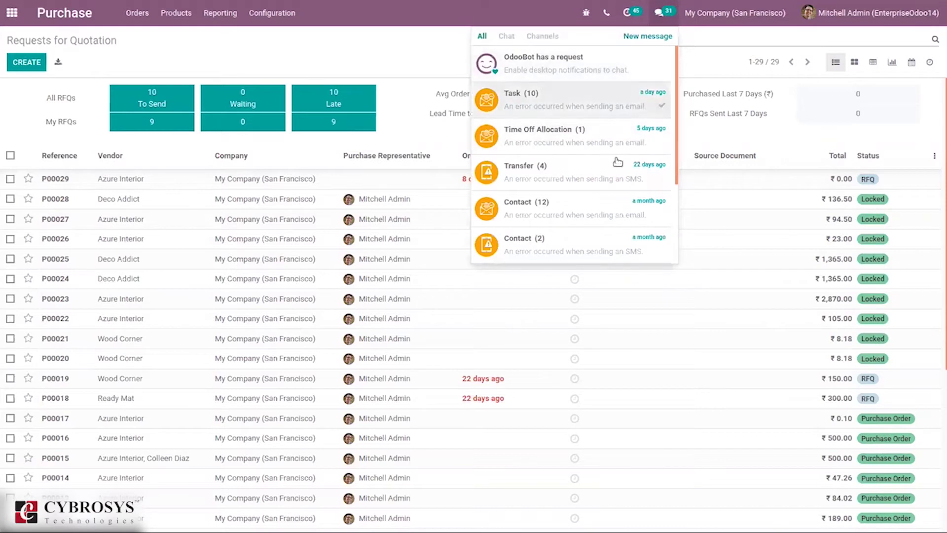
pyautogui.click(515, 35)
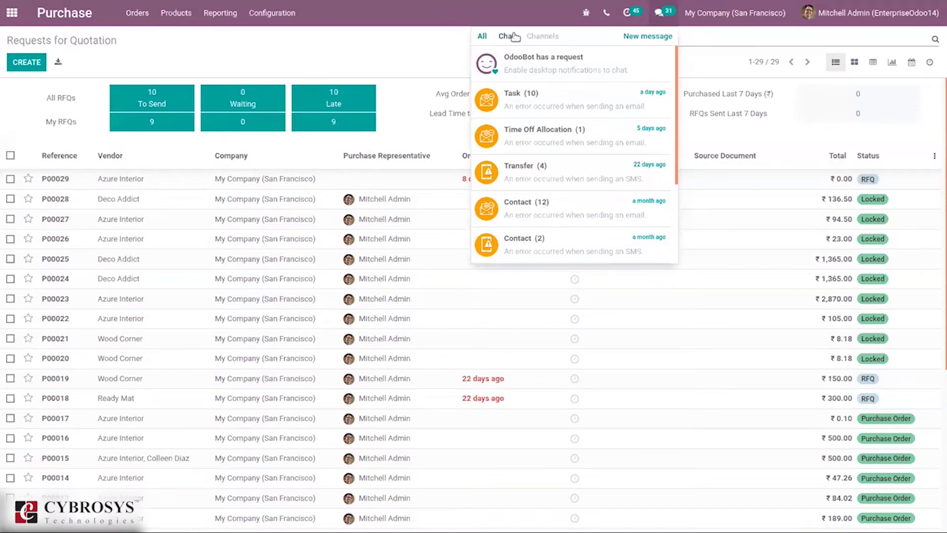
pyautogui.click(544, 39)
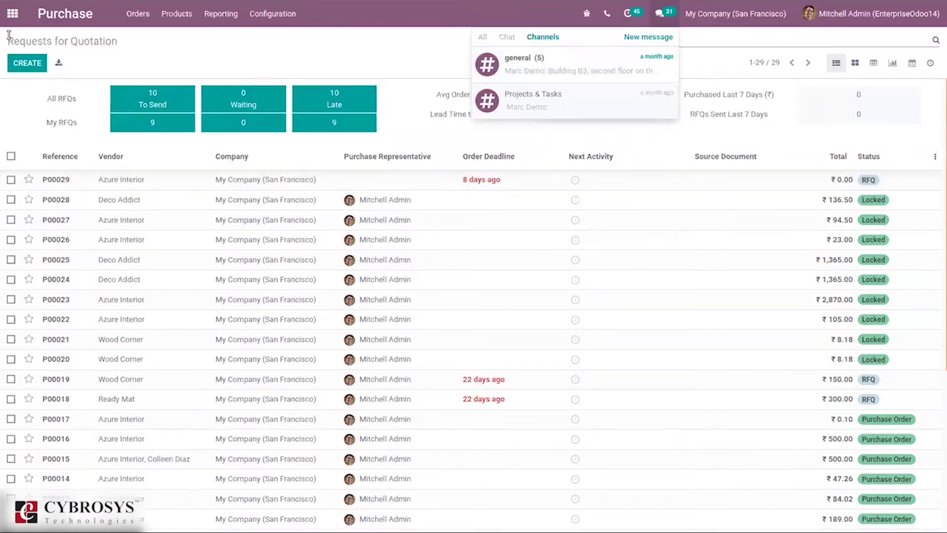
# - Switch to the Discuss app and look at its Starred and History mailboxes
pyautogui.click(12, 13)
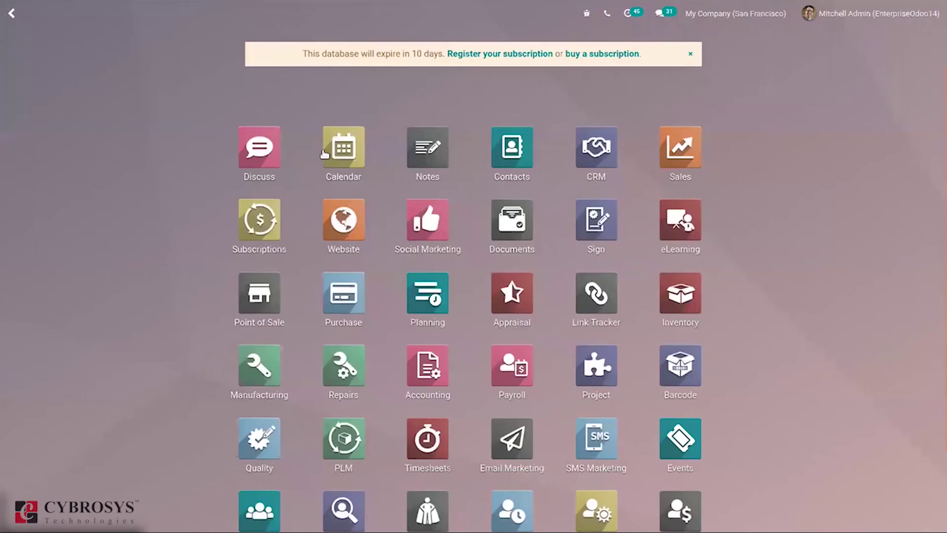
pyautogui.click(251, 132)
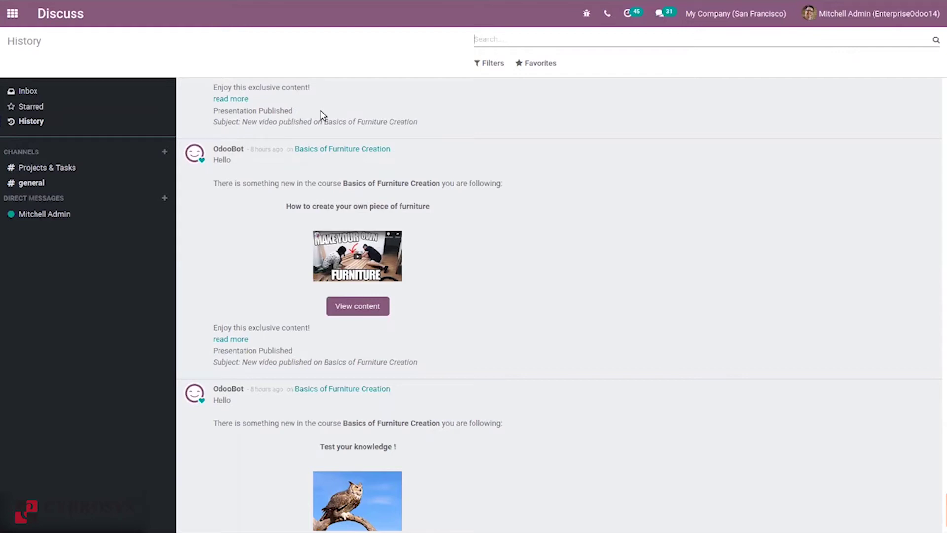
pyautogui.click(17, 107)
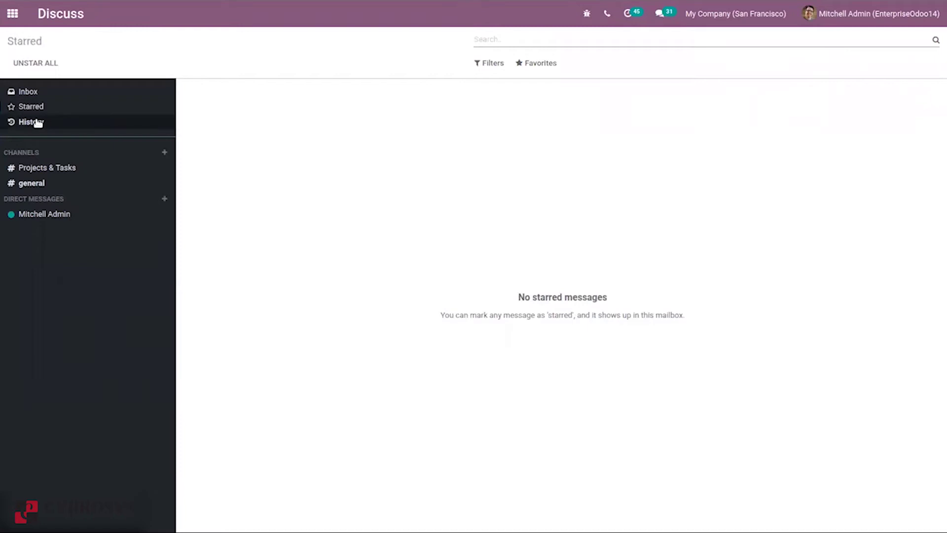
pyautogui.click(37, 122)
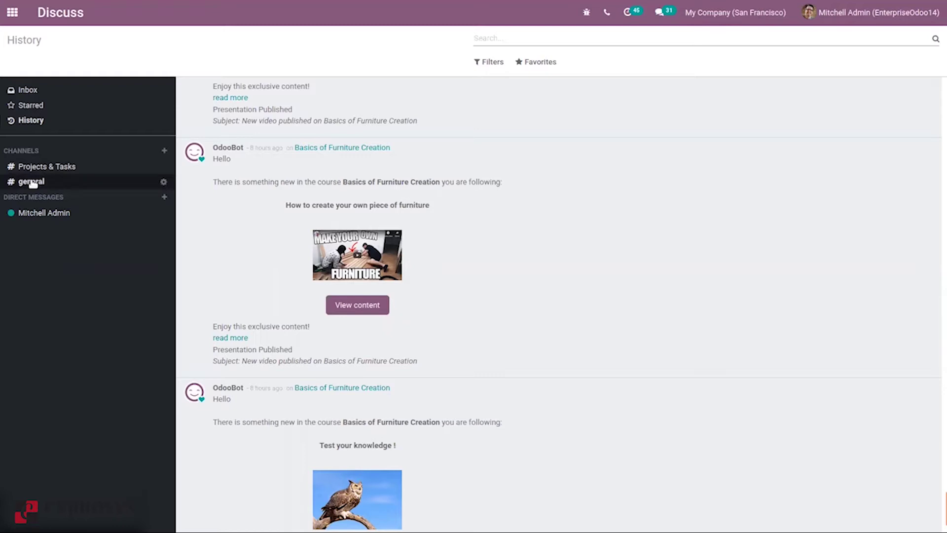
# - Create a public channel named "Project - ARC Foods"
pyautogui.click(164, 152)
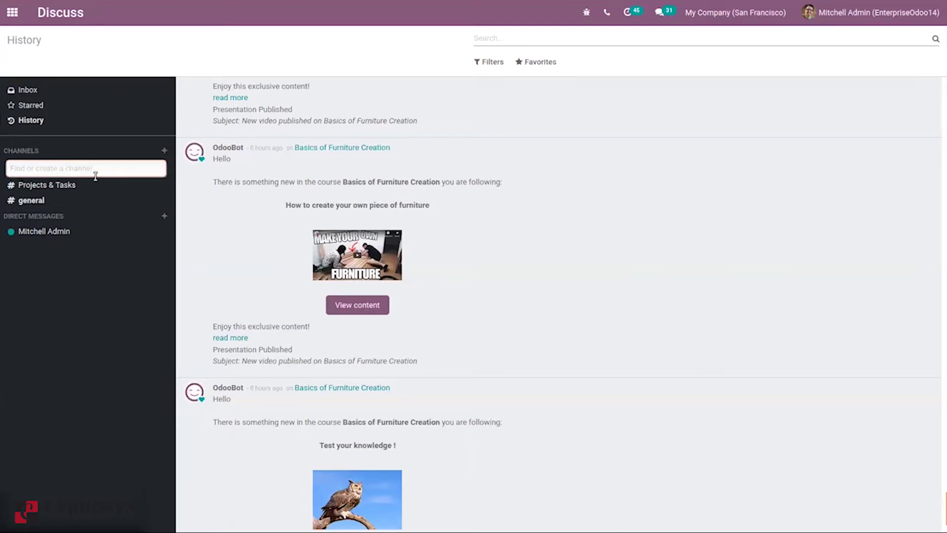
pyautogui.write('Project -')
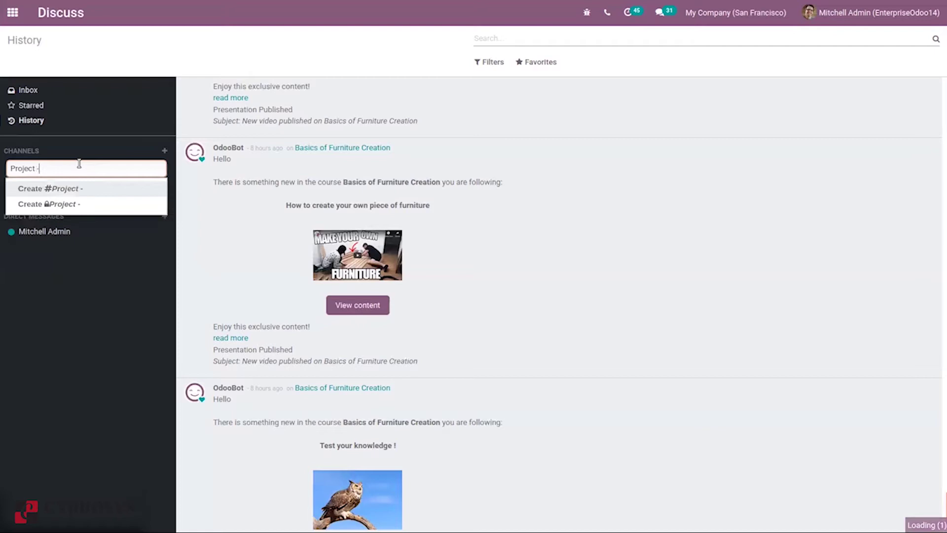
pyautogui.write(' ARC')
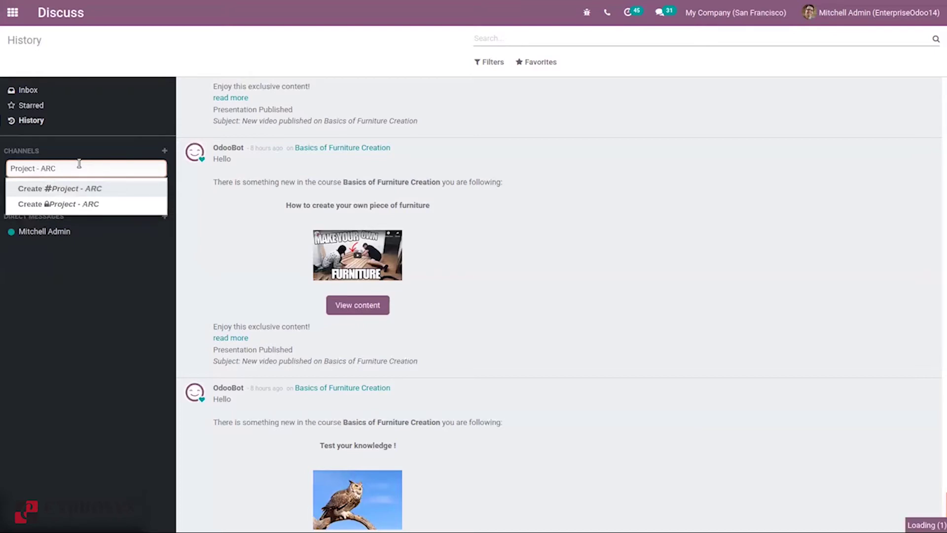
pyautogui.write(' Foods')
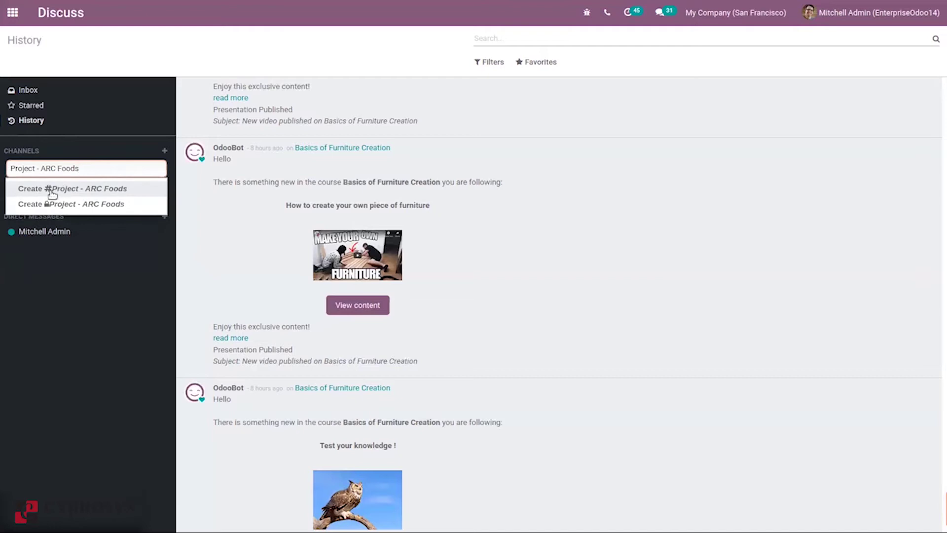
pyautogui.click(77, 190)
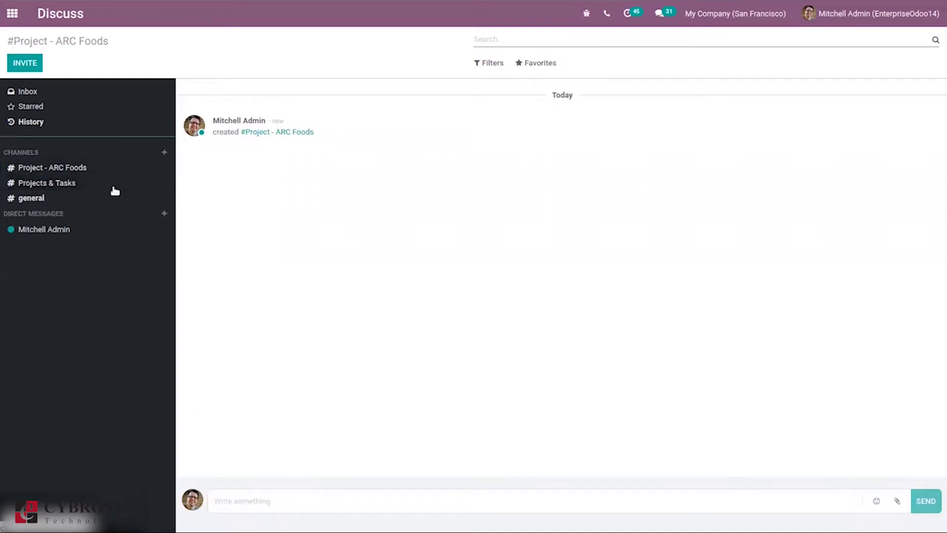
# - Look at the settings of the Project - ARC Foods channel and return to the conversations
pyautogui.click(155, 168)
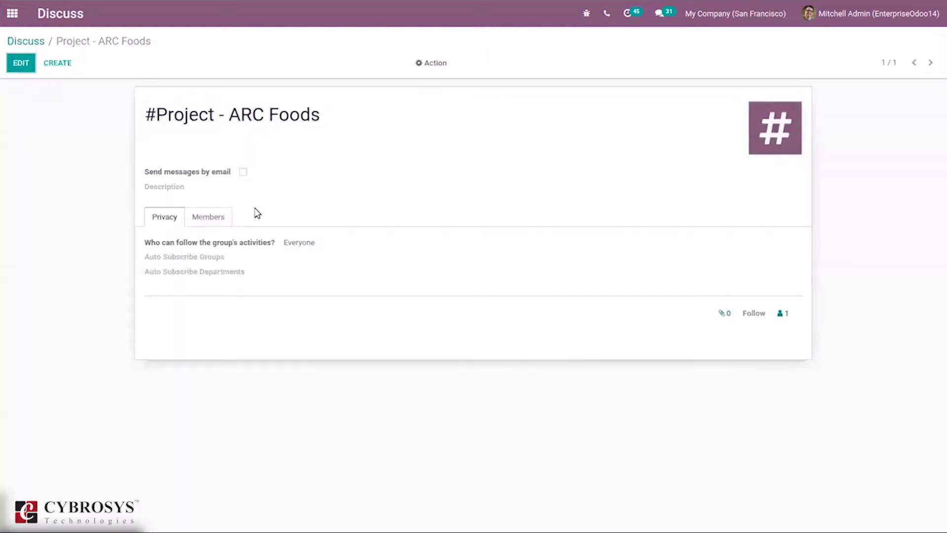
pyautogui.click(23, 42)
# - Edit the Projects & Tasks channel's privacy so that invited people only can follow the group's activities
pyautogui.click(163, 185)
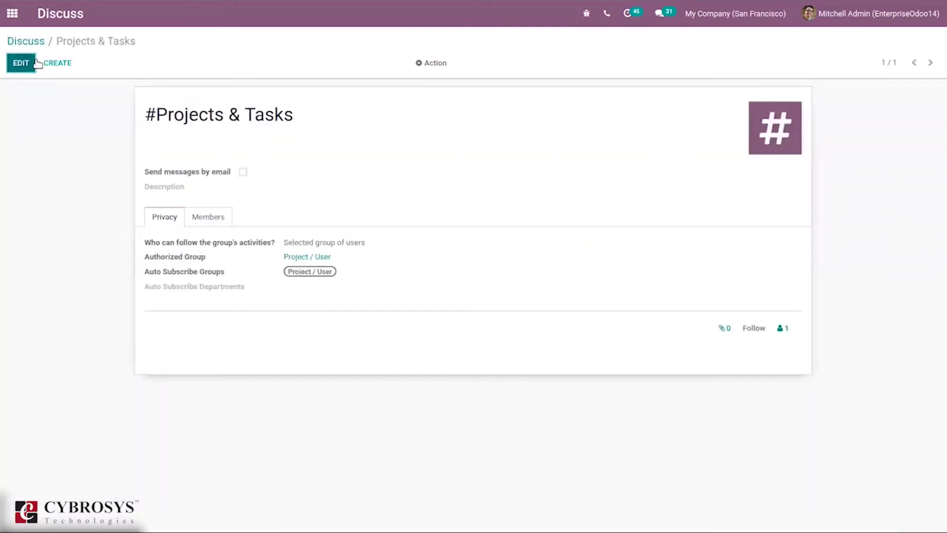
pyautogui.click(21, 63)
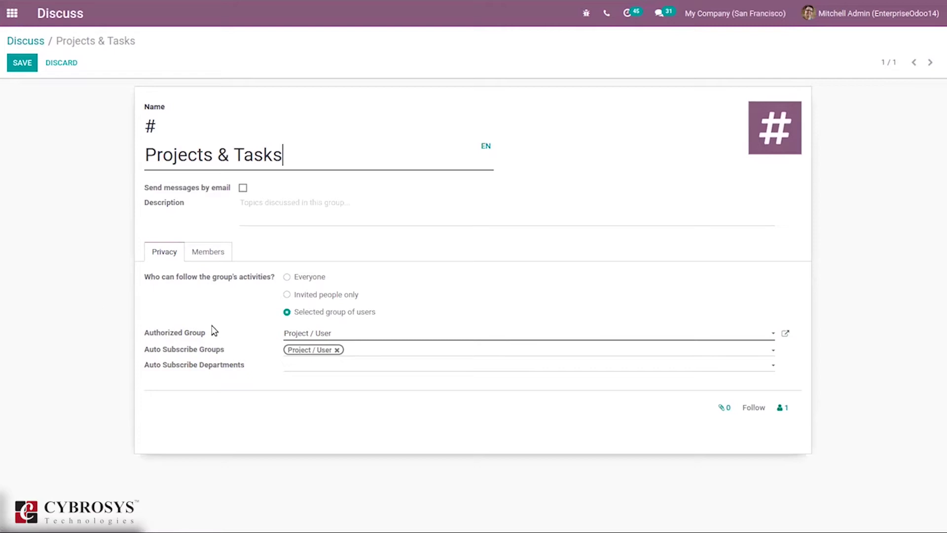
pyautogui.click(314, 296)
pyautogui.click(351, 315)
pyautogui.click(324, 298)
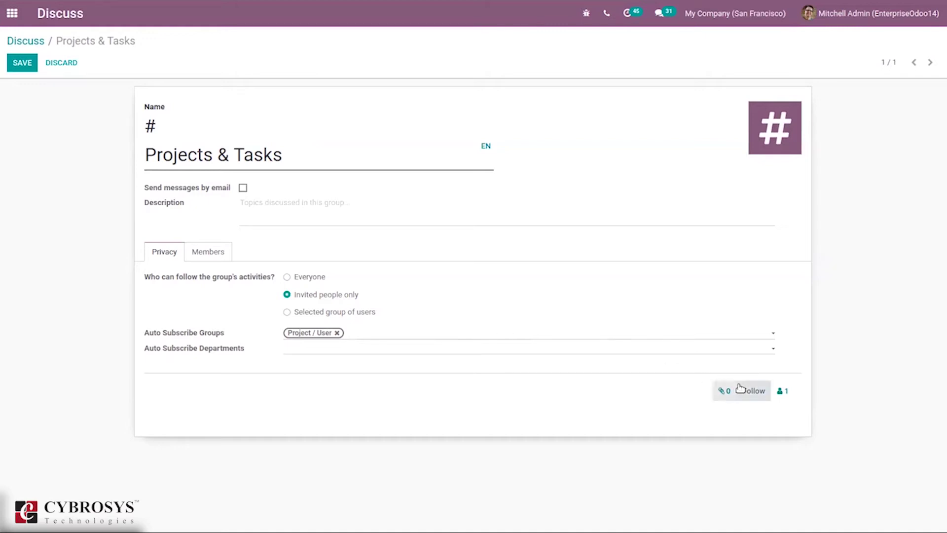
# - Check the channel's follower options and add the Management and Administration departments to its Auto Subscribe Departments
pyautogui.click(779, 392)
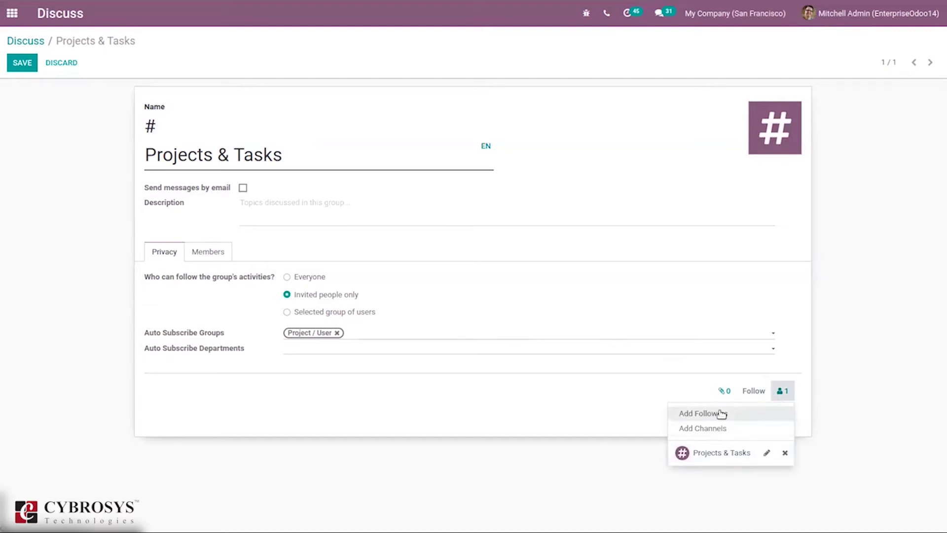
pyautogui.click(572, 412)
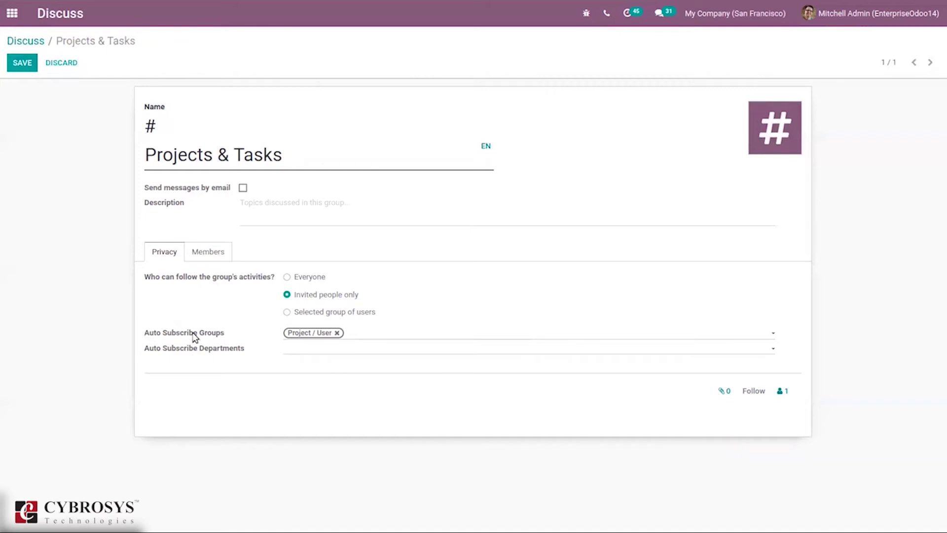
pyautogui.moveTo(197, 335)
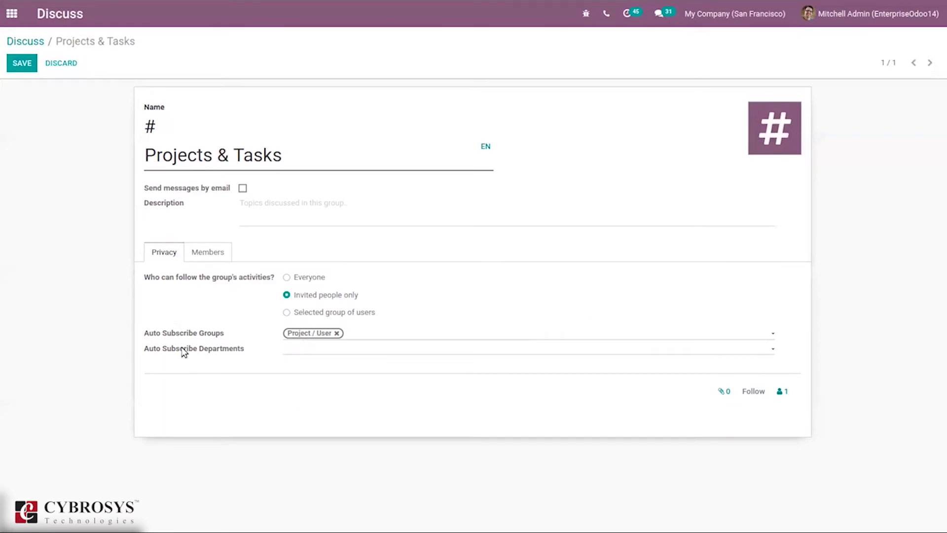
pyautogui.moveTo(219, 355)
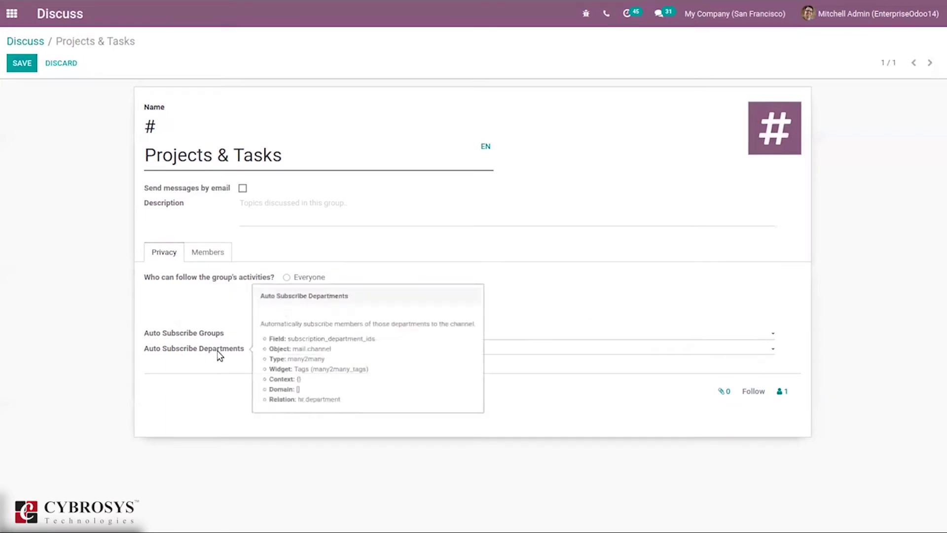
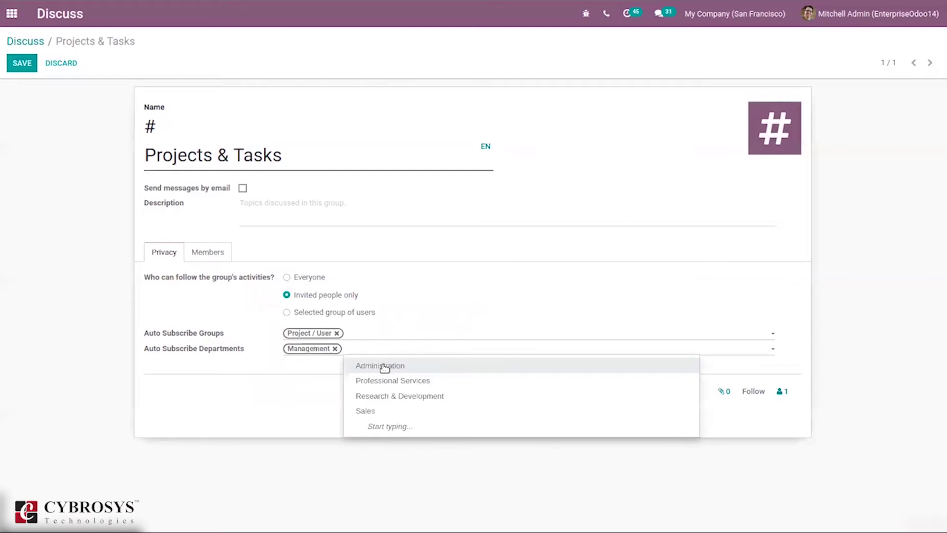
pyautogui.click(385, 365)
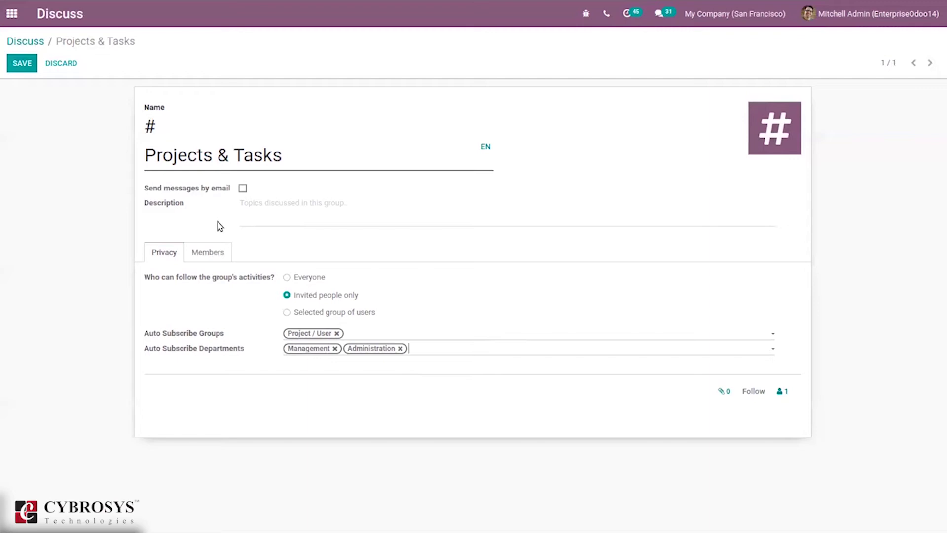
# - Review the channel's member list, and save the Projects & Tasks channel before going back to the conversations
pyautogui.click(207, 253)
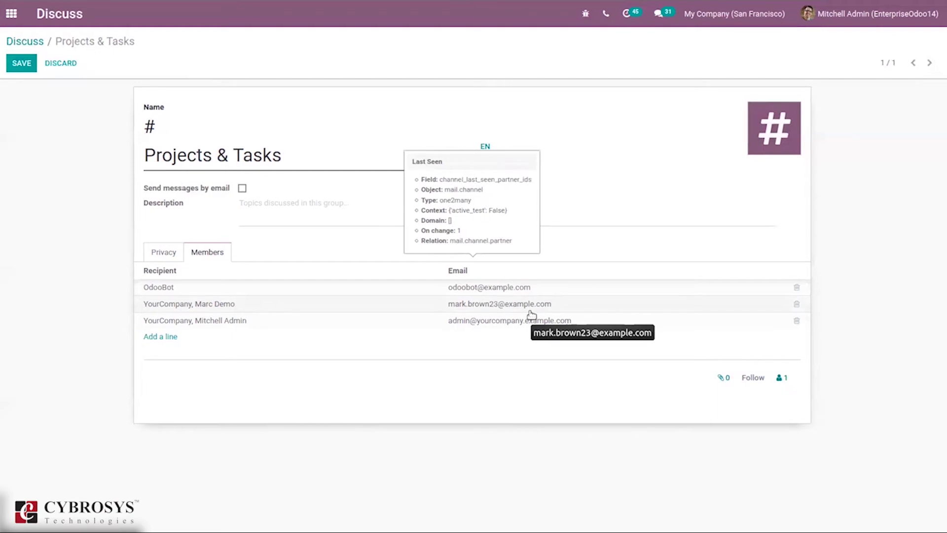
pyautogui.click(17, 65)
pyautogui.click(25, 41)
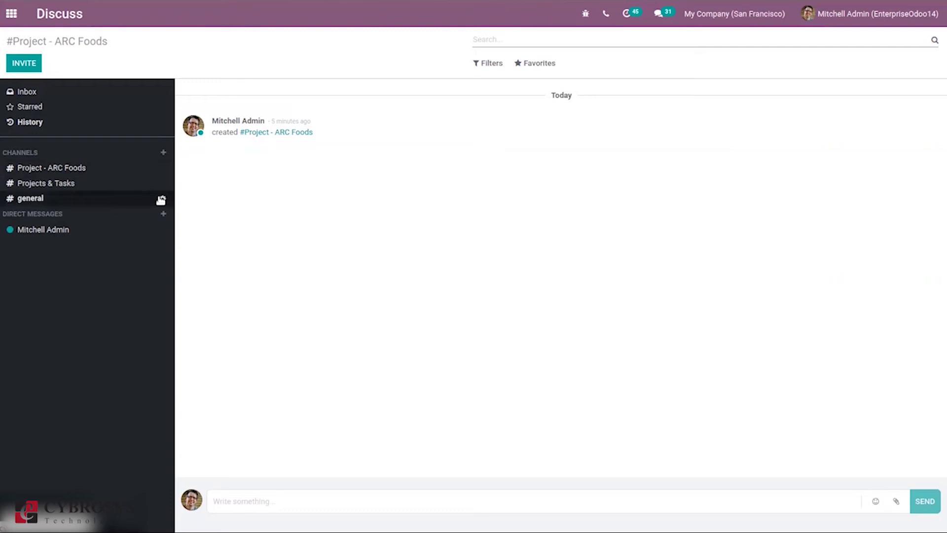
# - Start a direct message with the contact suggested for "a" and send the message "hi"
pyautogui.click(163, 213)
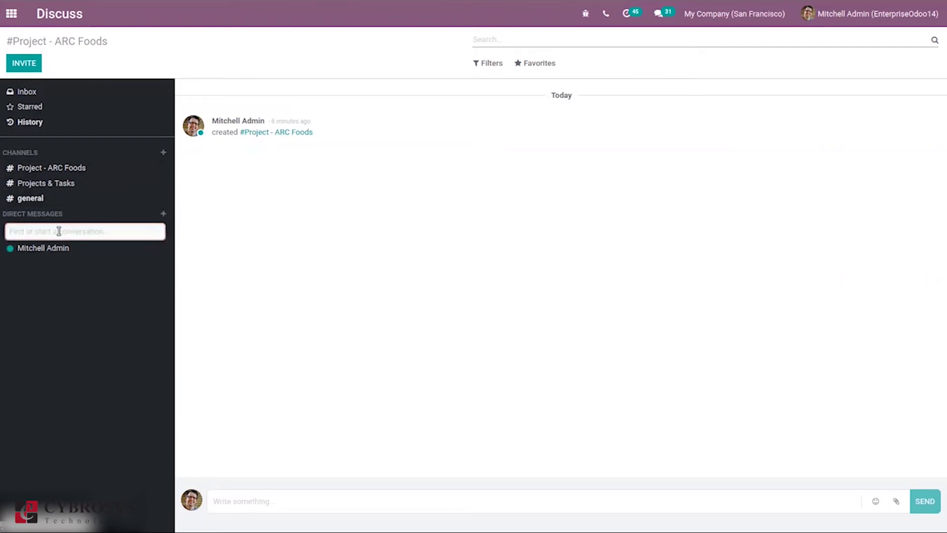
pyautogui.write('a')
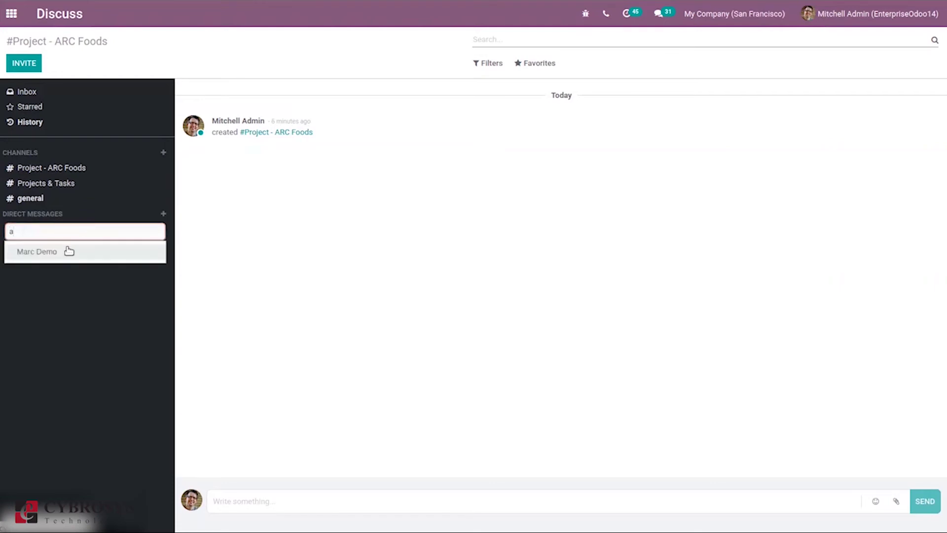
pyautogui.click(69, 251)
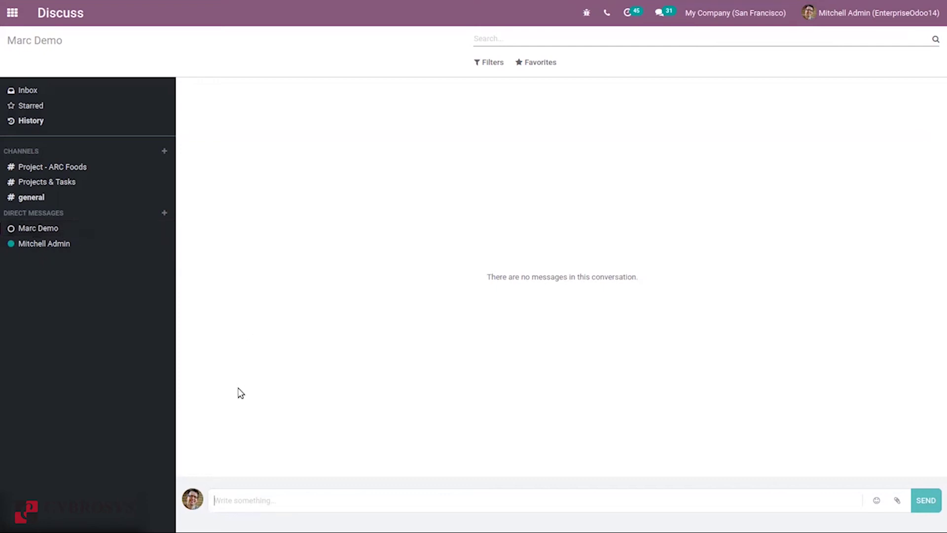
pyautogui.write('hi')
pyautogui.press('Return')
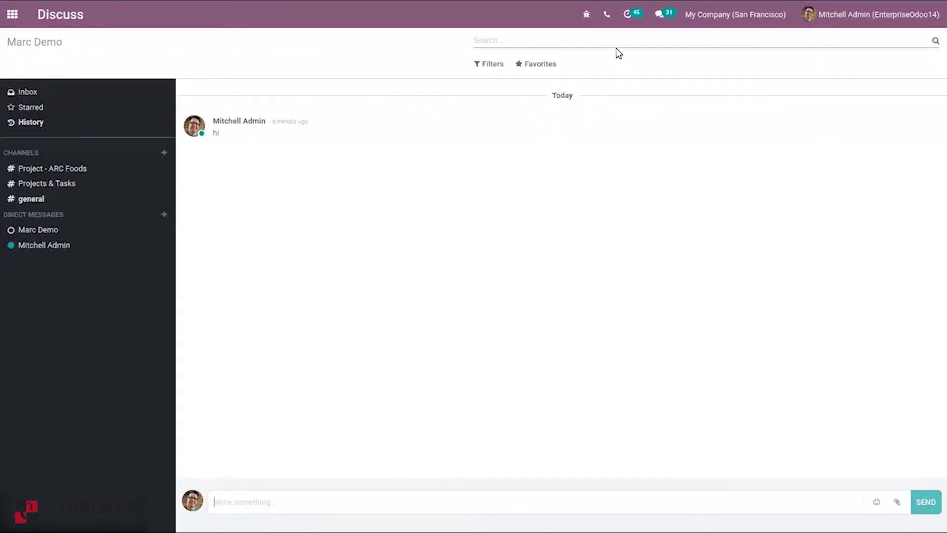
# - Switch to the Sales app and open a blank new quotation form with its message log
pyautogui.moveTo(621, 2)
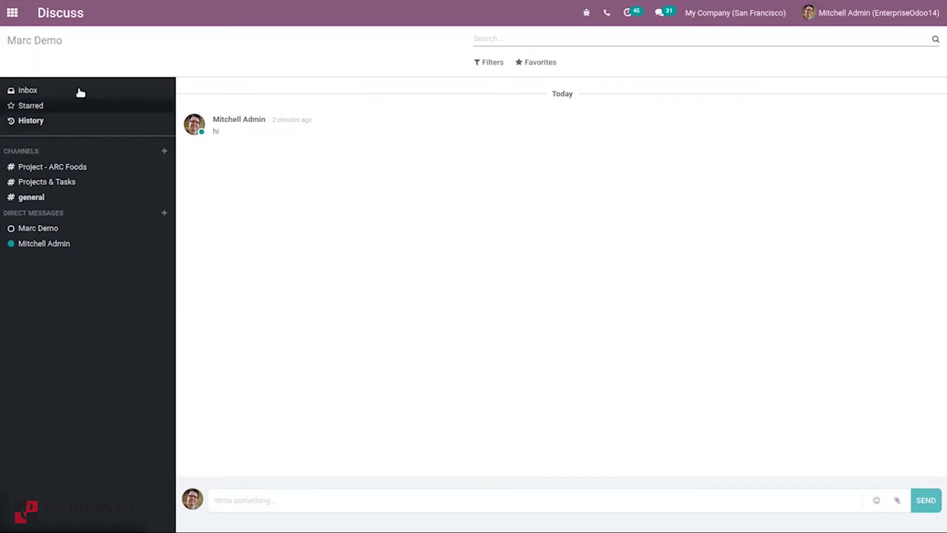
pyautogui.click(15, 19)
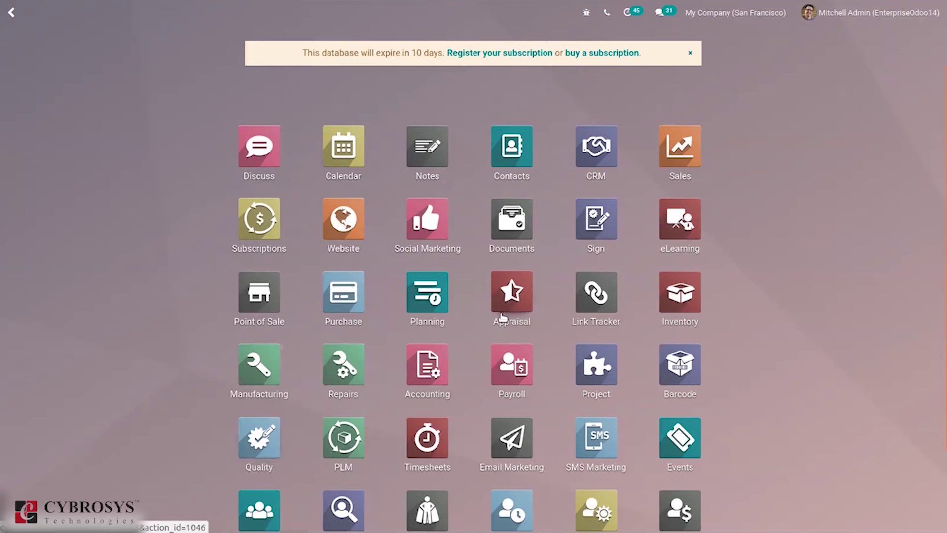
pyautogui.click(670, 143)
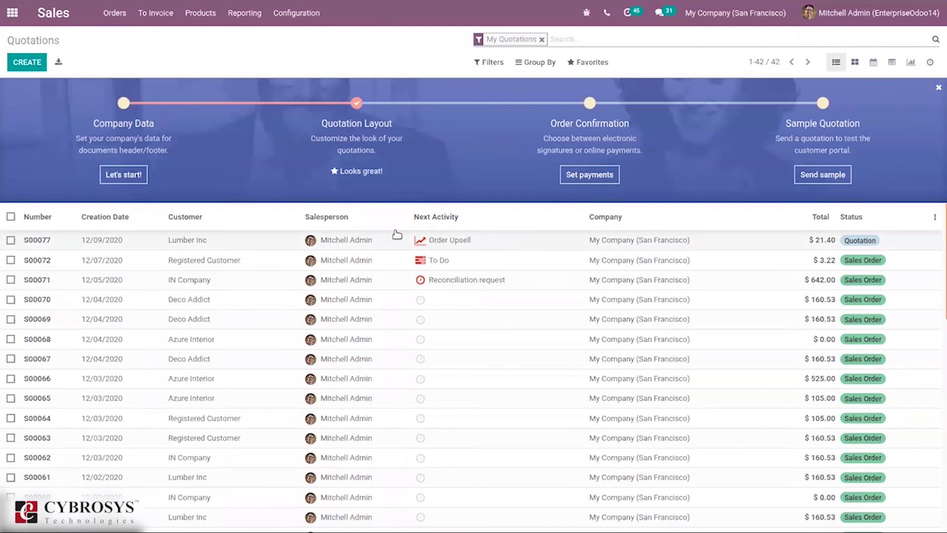
pyautogui.click(26, 62)
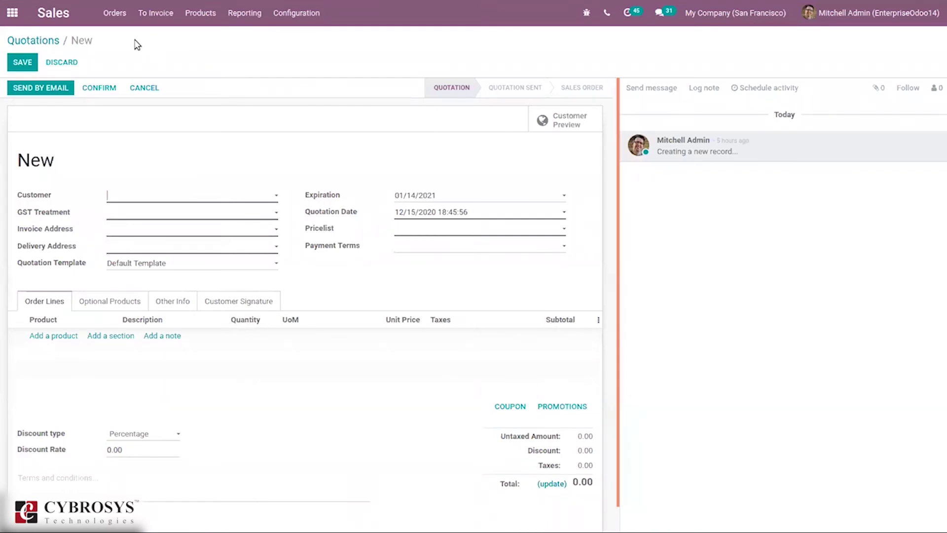
# - Go to the confirmed sales orders list and start a blank new order from there
pyautogui.click(125, 9)
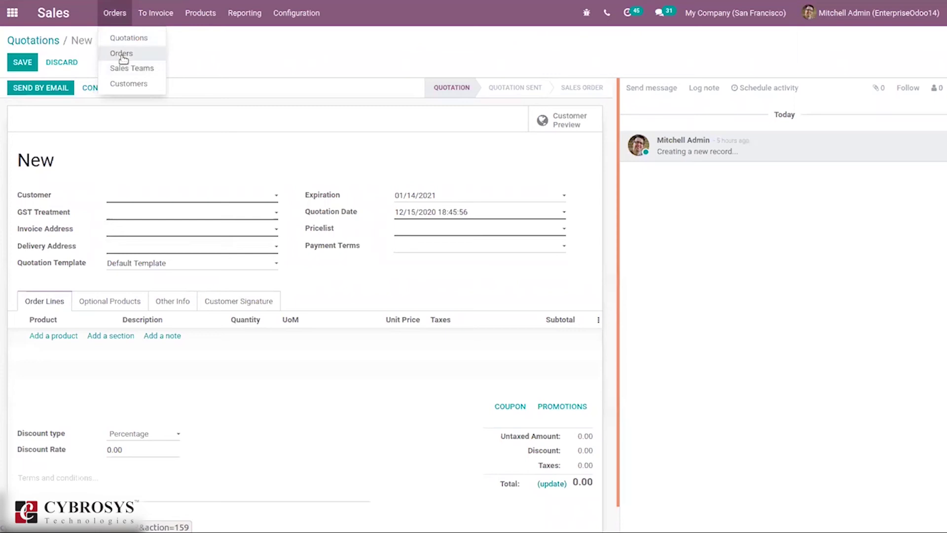
pyautogui.click(120, 51)
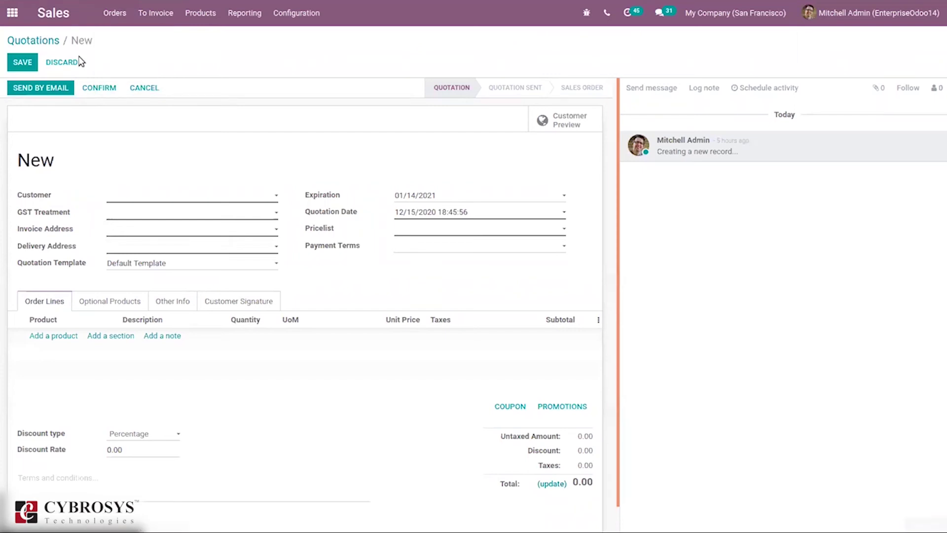
pyautogui.click(27, 63)
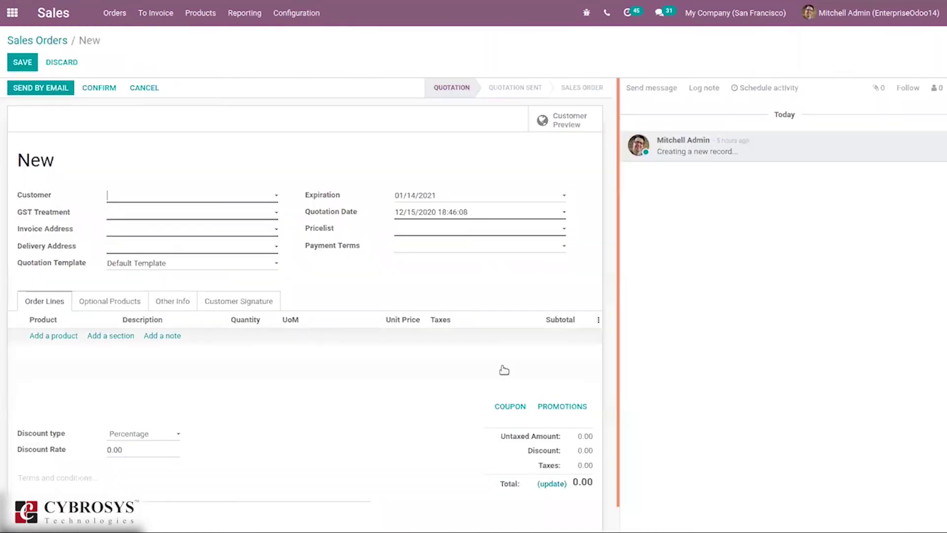
# - Set the order's customer to the Azure Interior contact and its GST Treatment to Overseas
pyautogui.scroll(-1, 625, 355)
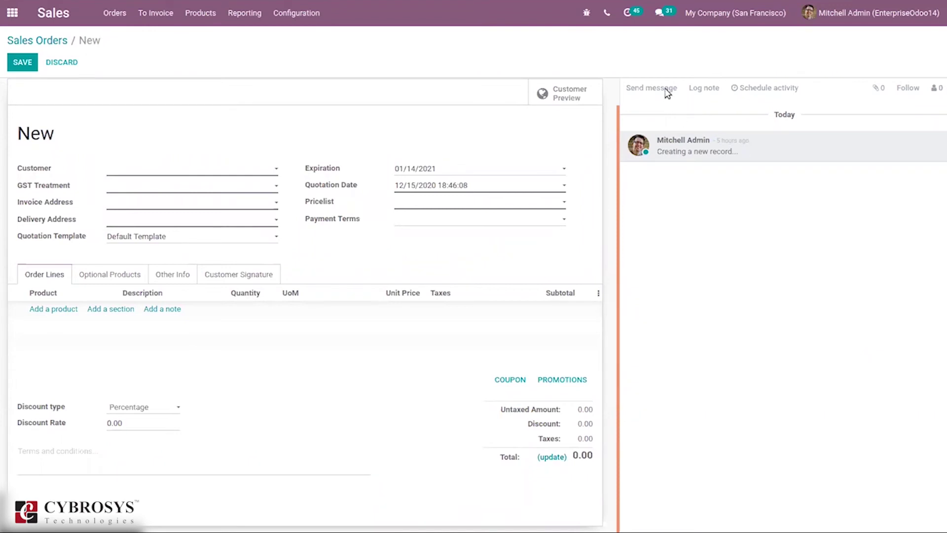
pyautogui.click(132, 172)
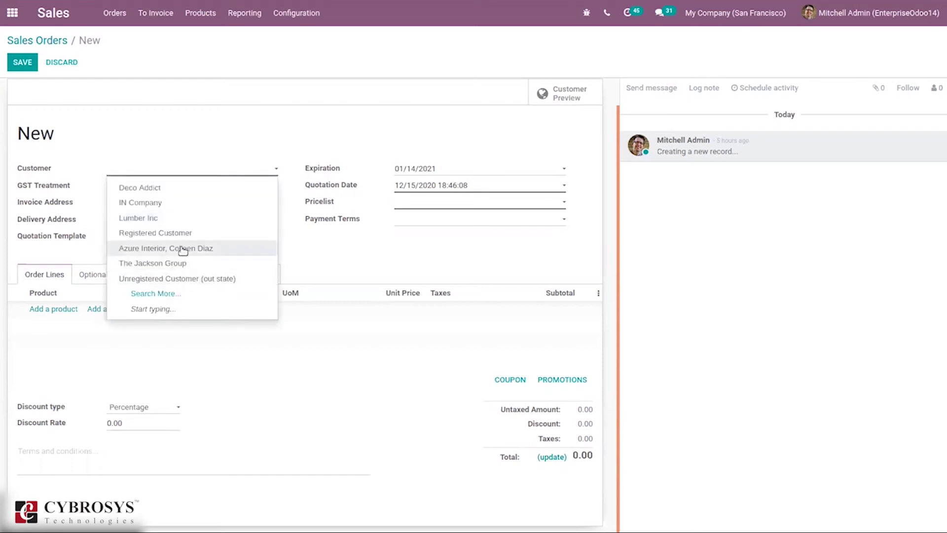
pyautogui.click(182, 250)
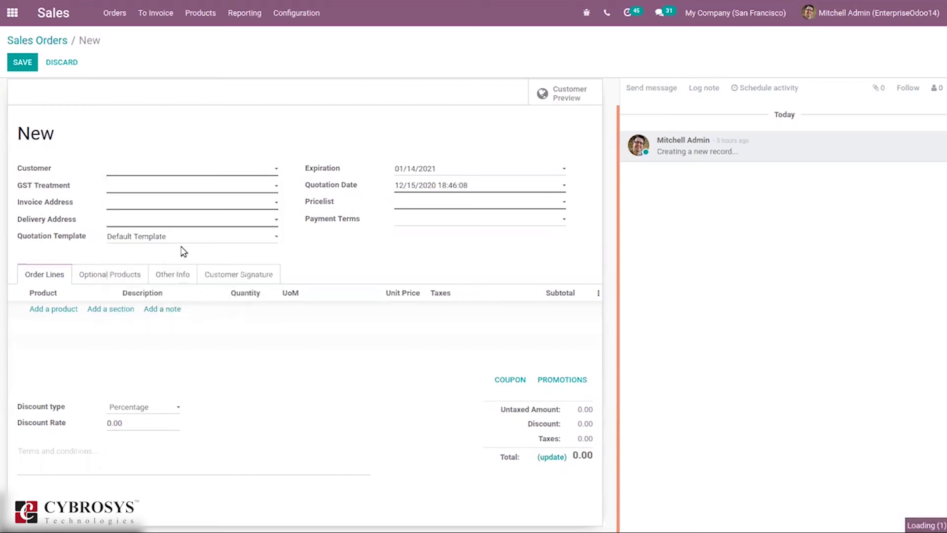
pyautogui.click(114, 187)
pyautogui.click(160, 259)
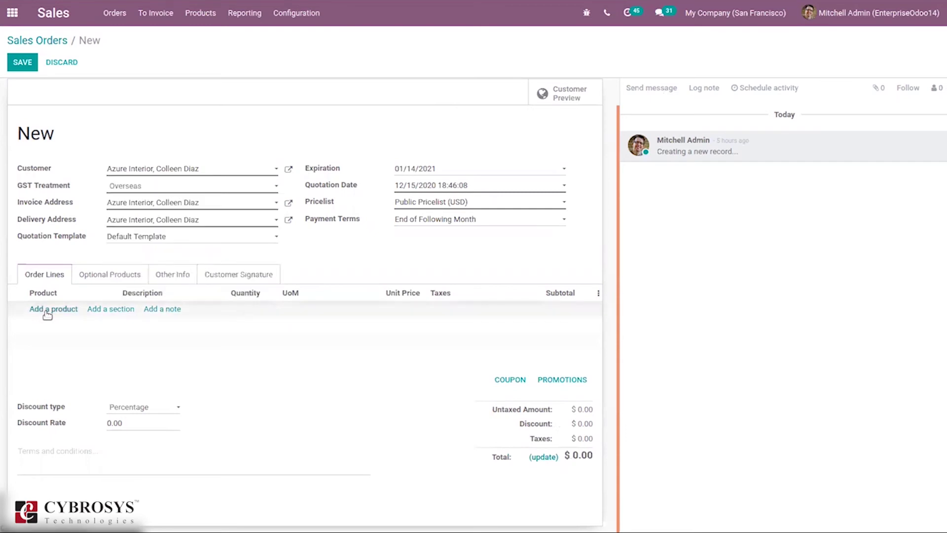
# - Add the product Bacon Burger as an order line and save the order
pyautogui.click(46, 310)
pyautogui.click(131, 371)
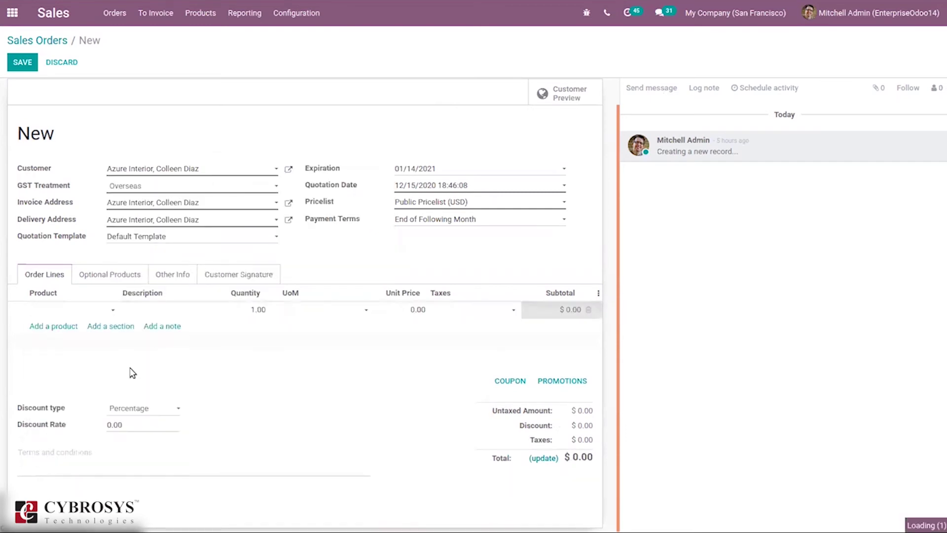
pyautogui.click(23, 61)
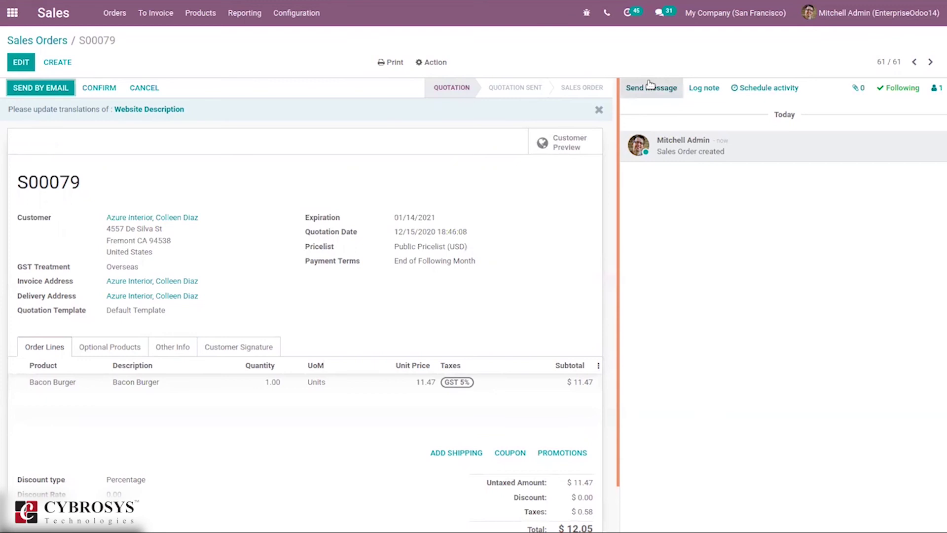
# - Send the order's followers the message "hi" followed by a winking tongue-out emoji
pyautogui.click(650, 85)
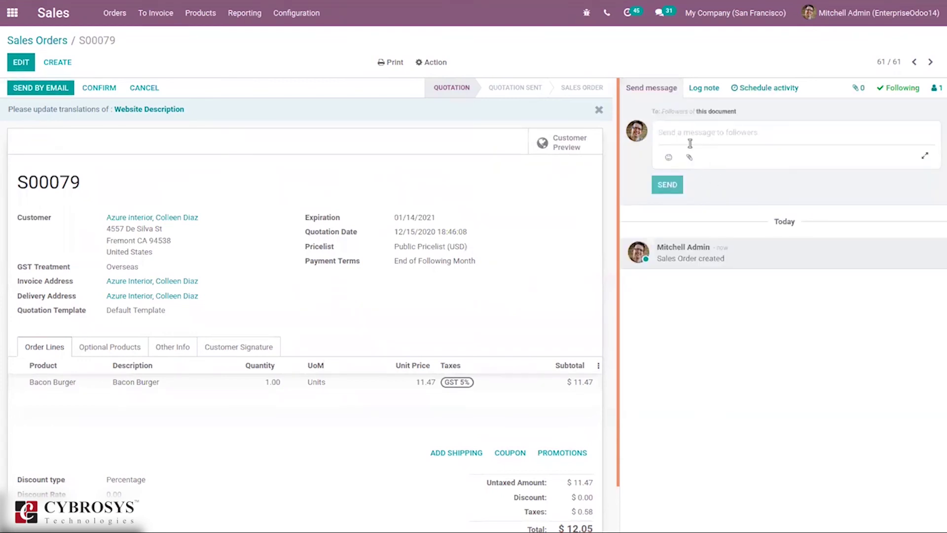
pyautogui.write('hi')
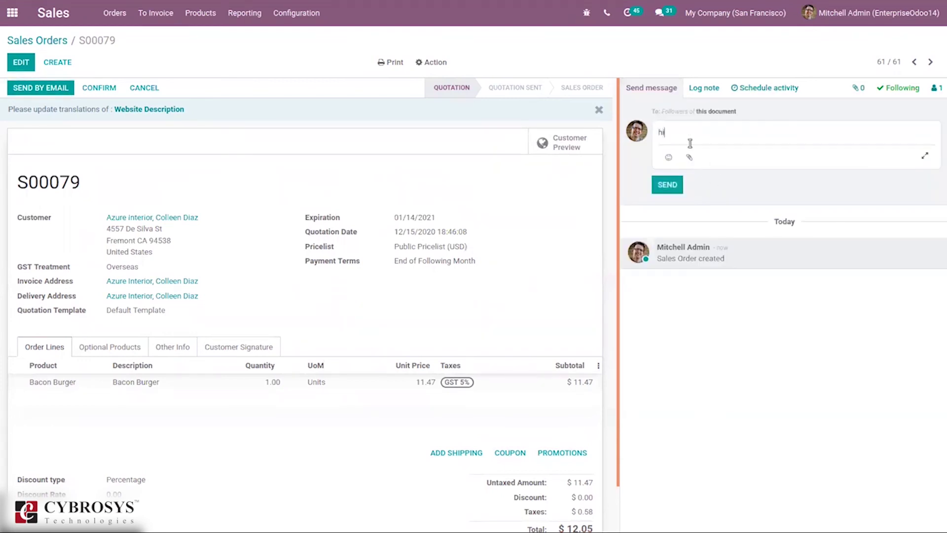
pyautogui.click(669, 157)
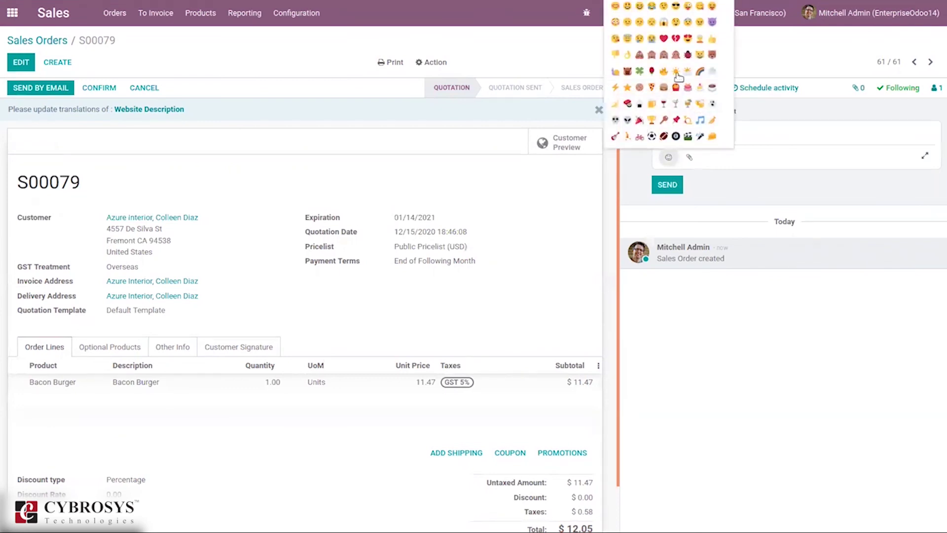
pyautogui.click(689, 7)
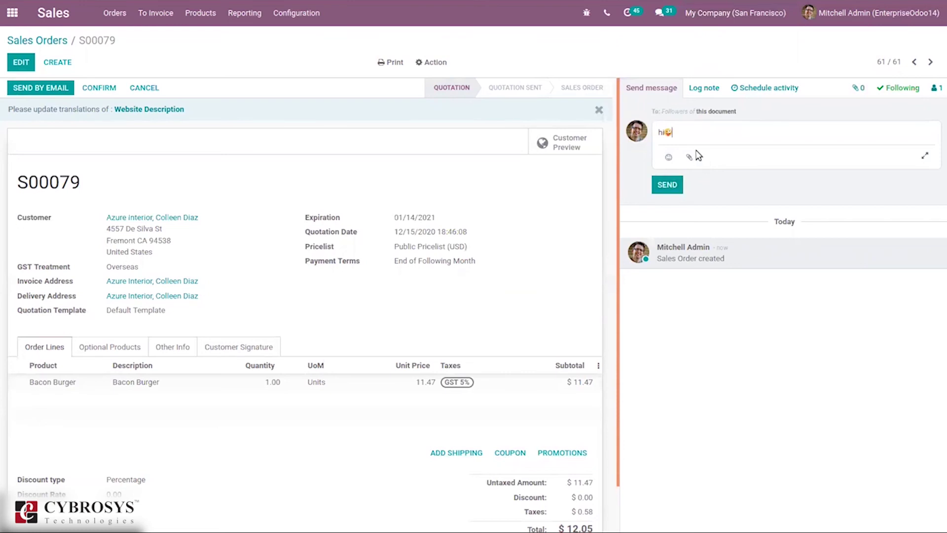
pyautogui.click(666, 185)
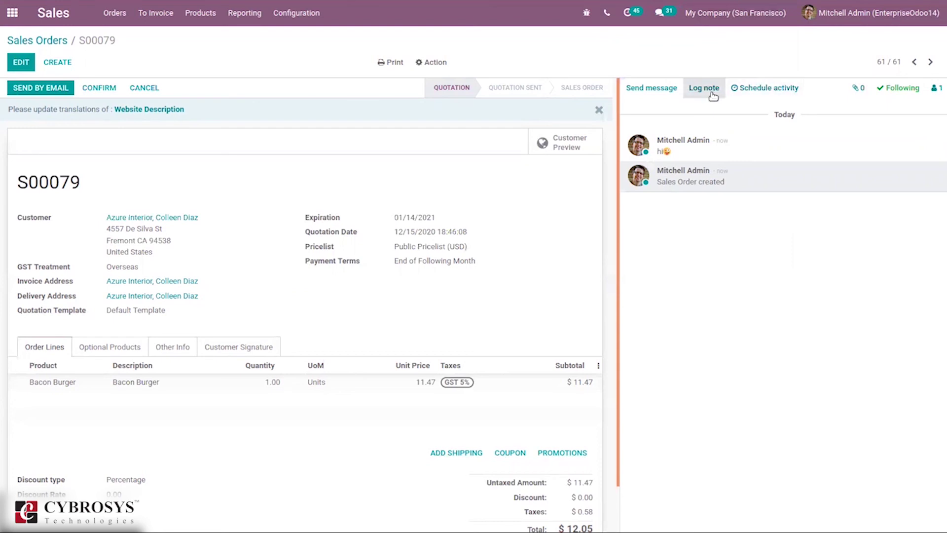
# - Log the internal note "fgg" on the sales order
pyautogui.click(713, 97)
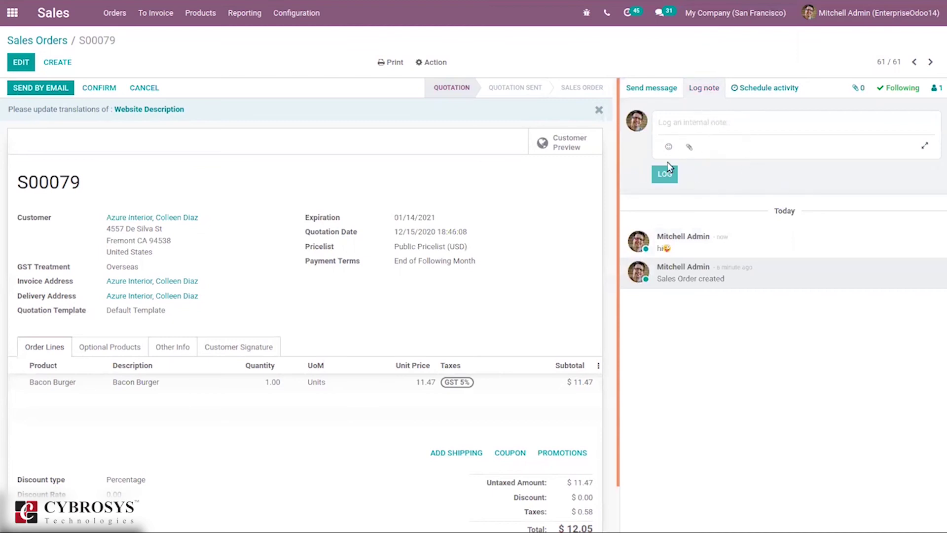
pyautogui.write('fgg')
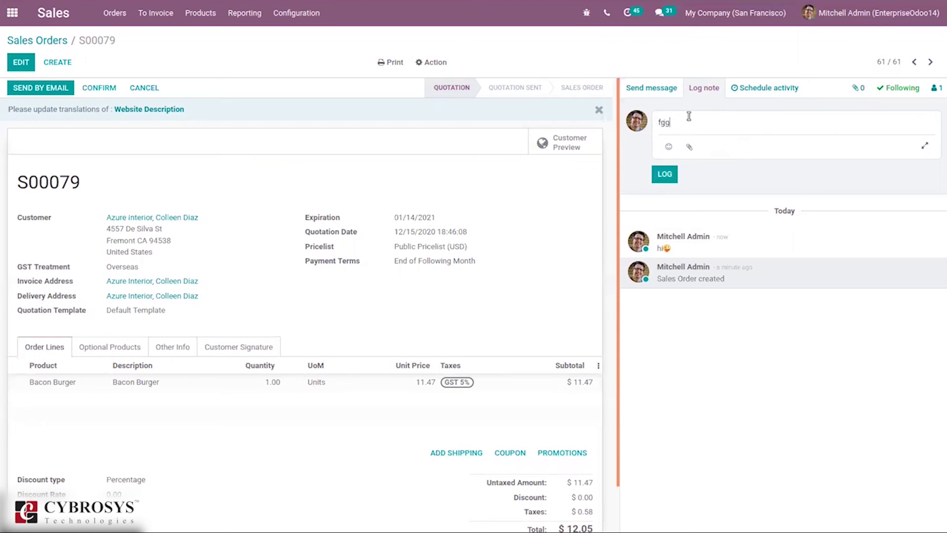
pyautogui.click(669, 181)
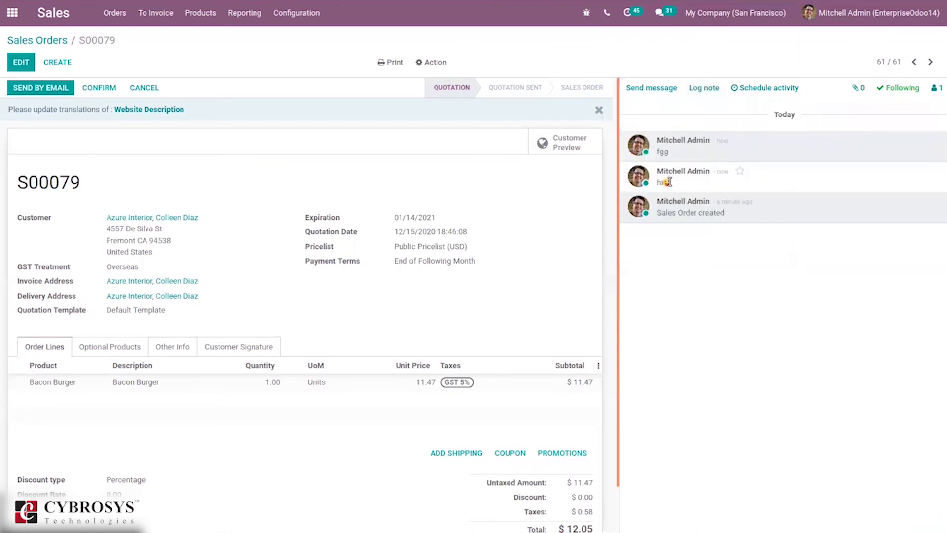
# - Look at the order's Schedule Activity form and discard it without scheduling anything
pyautogui.click(757, 88)
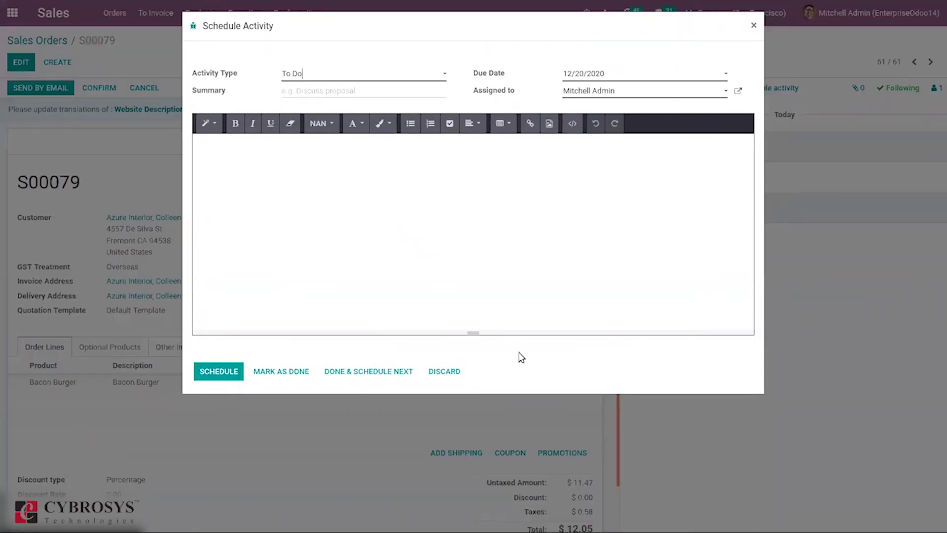
pyautogui.click(437, 375)
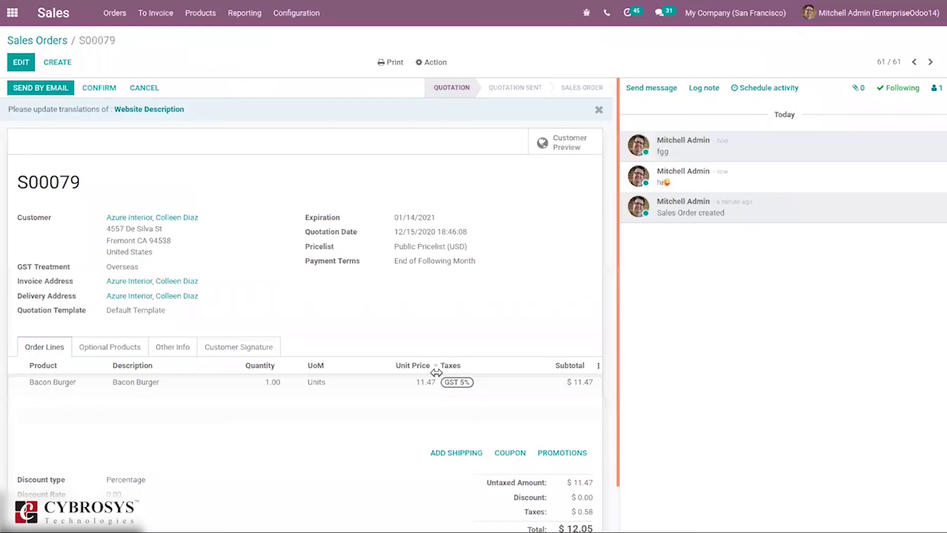
pyautogui.moveTo(436, 372)
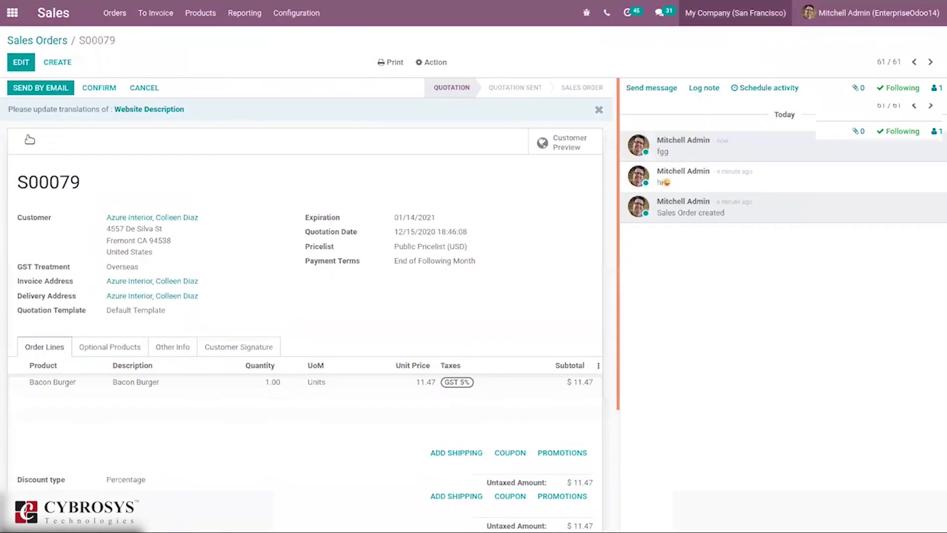
# - Open the most recent direct chat from the conversations list and send the message "hi"
pyautogui.moveTo(682, 37)
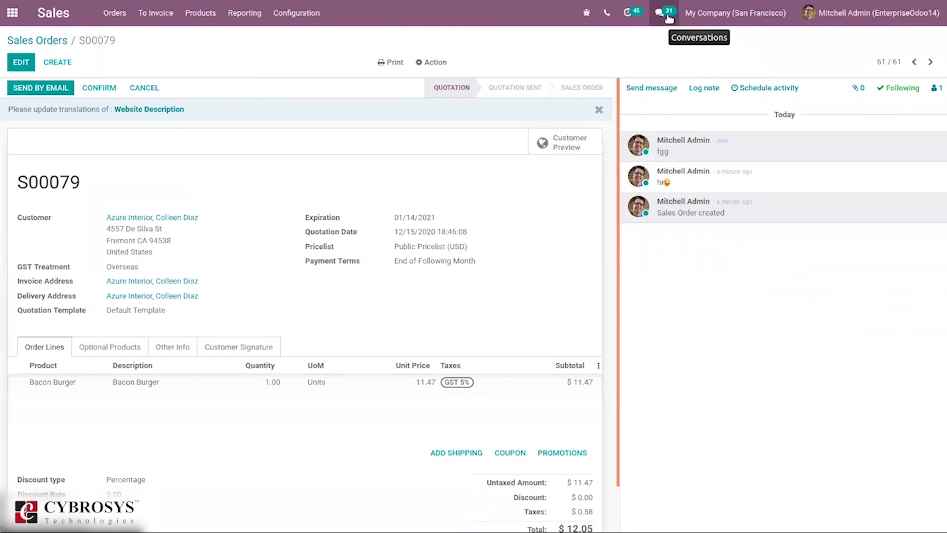
pyautogui.click(669, 19)
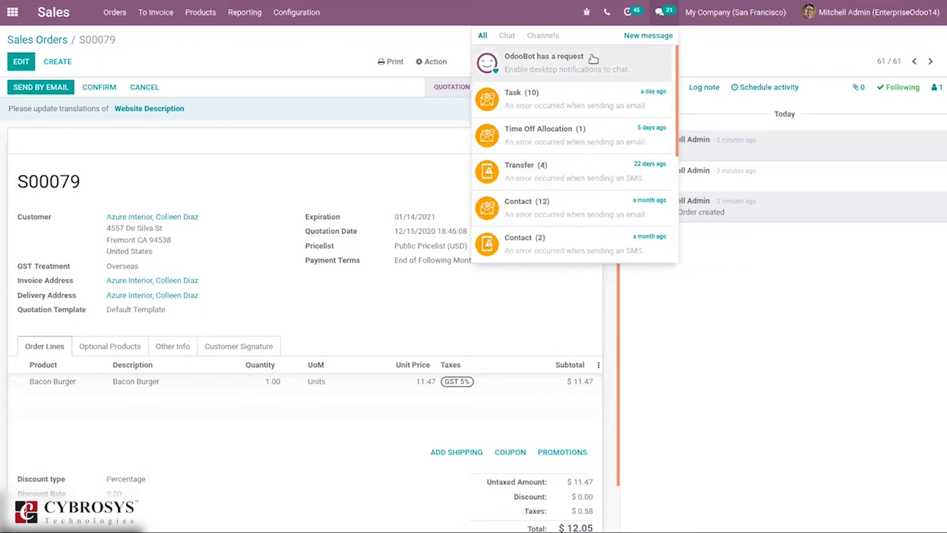
pyautogui.click(510, 35)
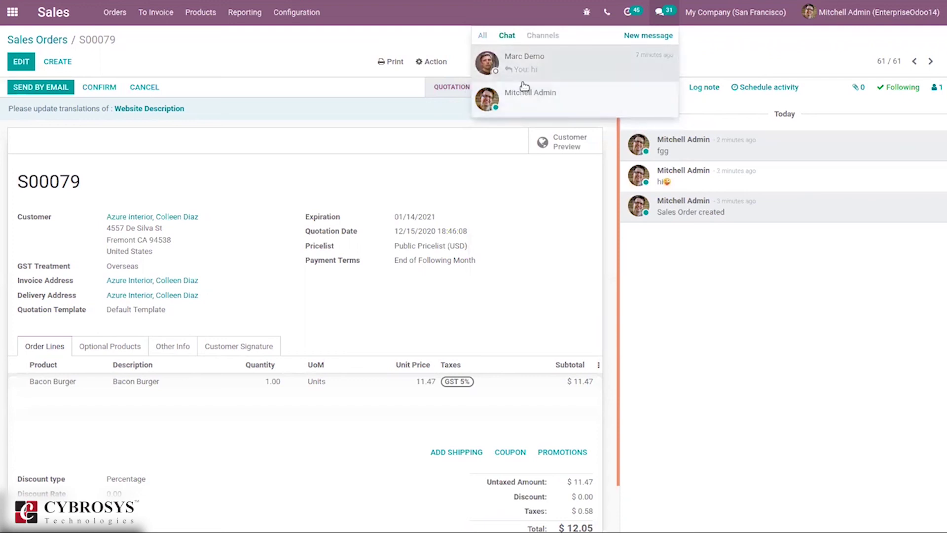
pyautogui.click(556, 73)
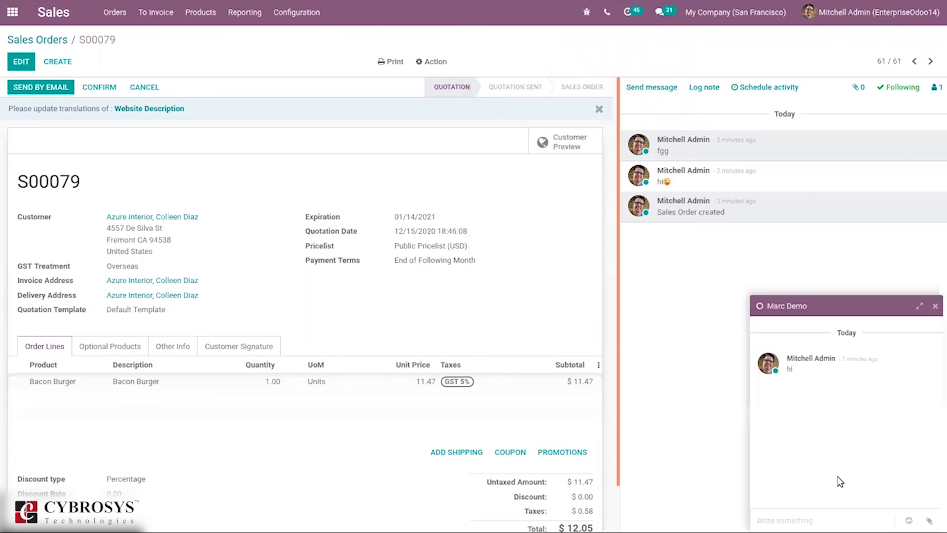
pyautogui.write('hi')
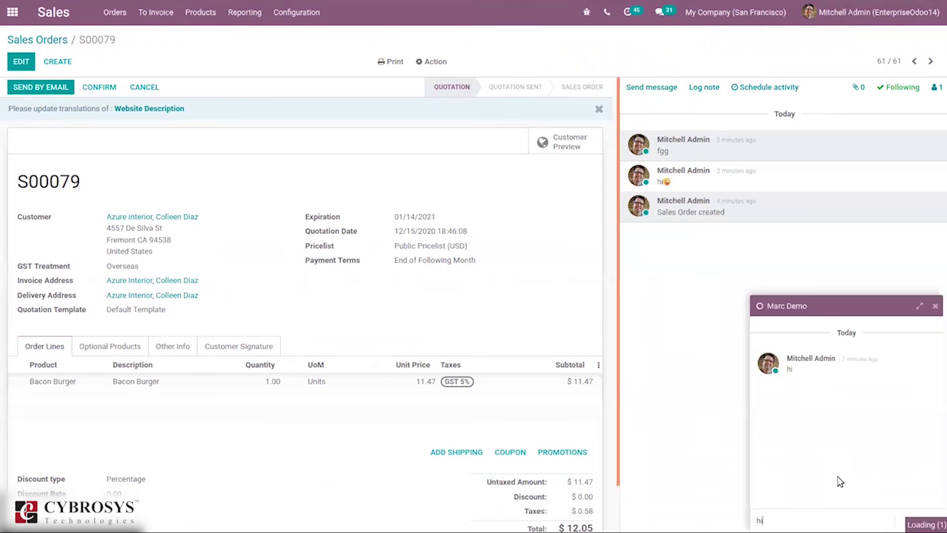
pyautogui.press('Return')
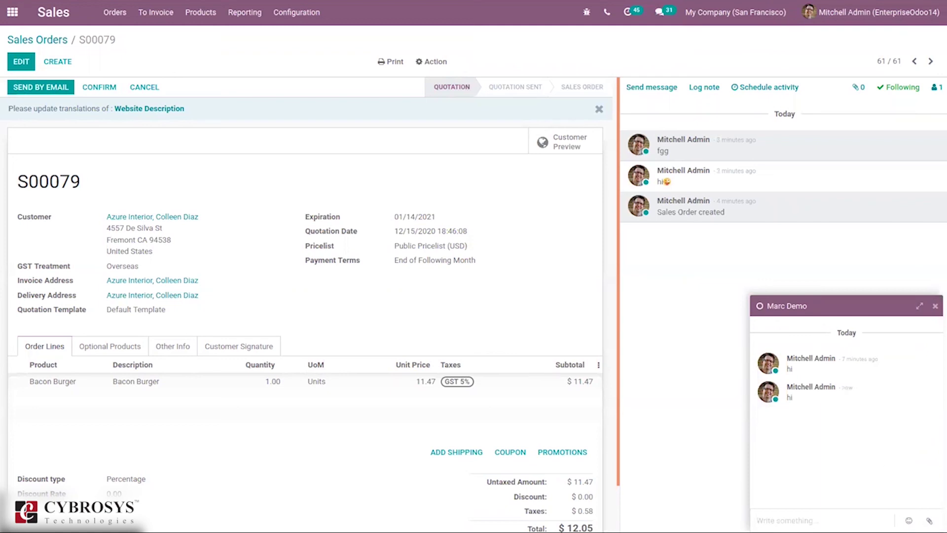
# - Send a smiling face emoji in the open chat window
pyautogui.click(909, 520)
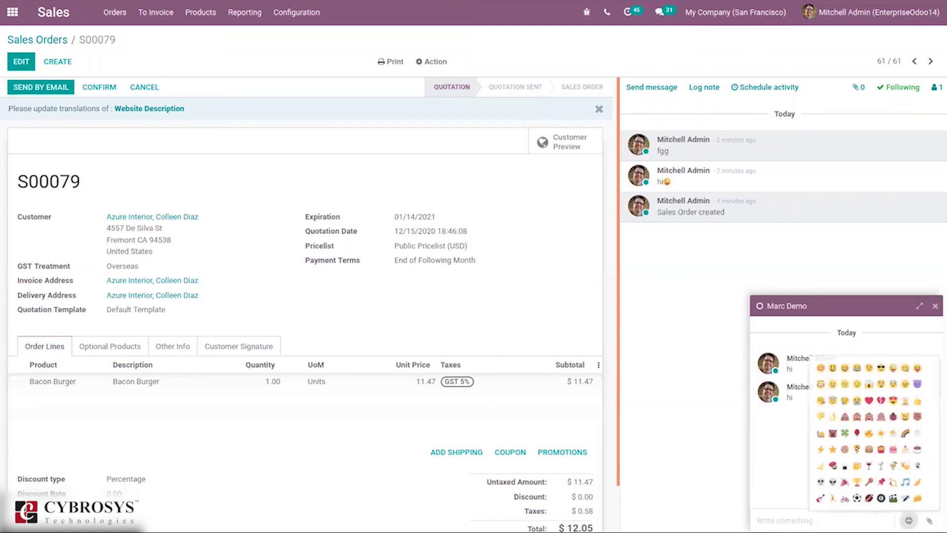
pyautogui.click(832, 374)
pyautogui.press('Return')
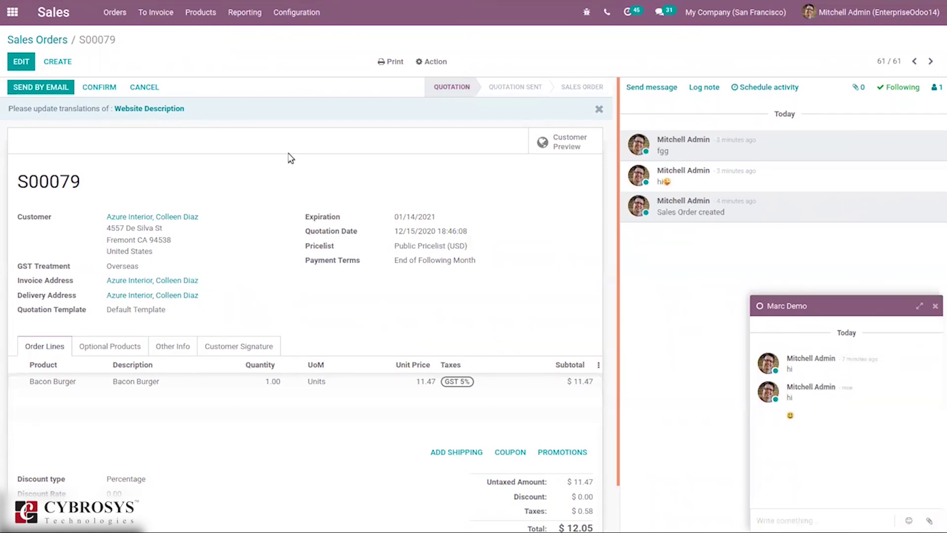
# - Switch to the Discuss app, look through the History mailbox, and view the direct conversation containing the sent messages
pyautogui.click(26, 13)
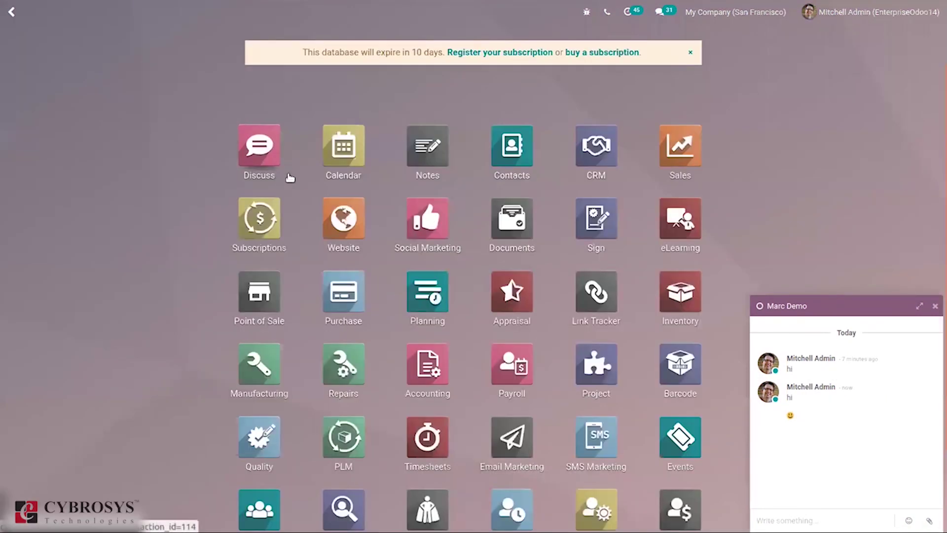
pyautogui.click(260, 148)
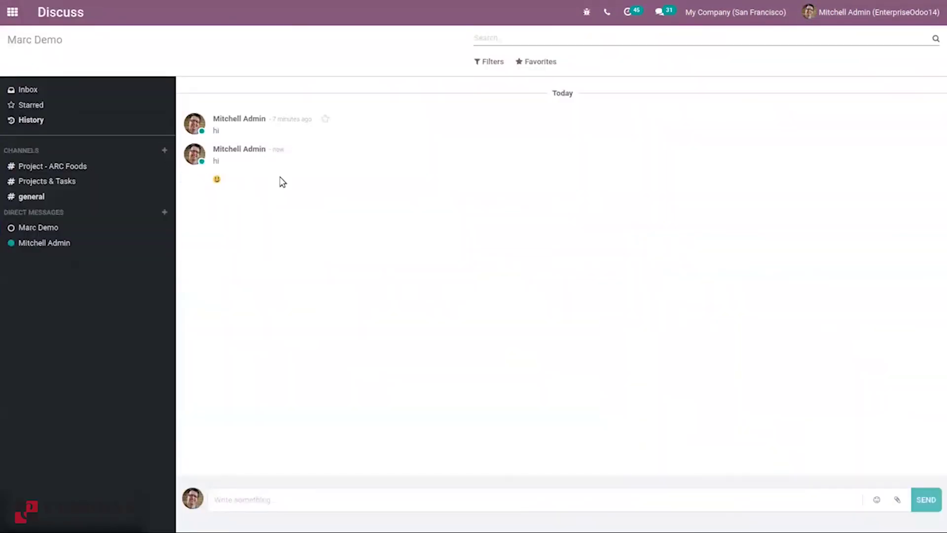
pyautogui.click(43, 118)
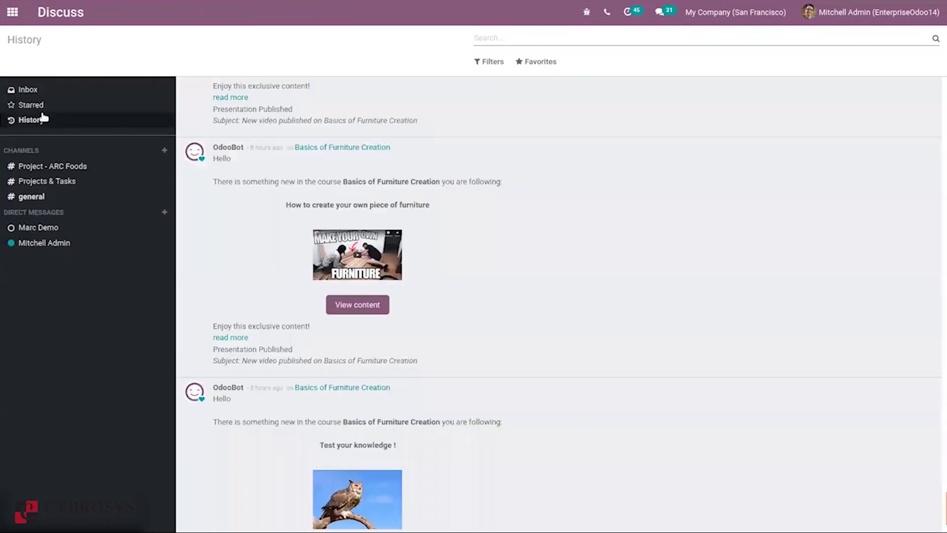
pyautogui.click(56, 233)
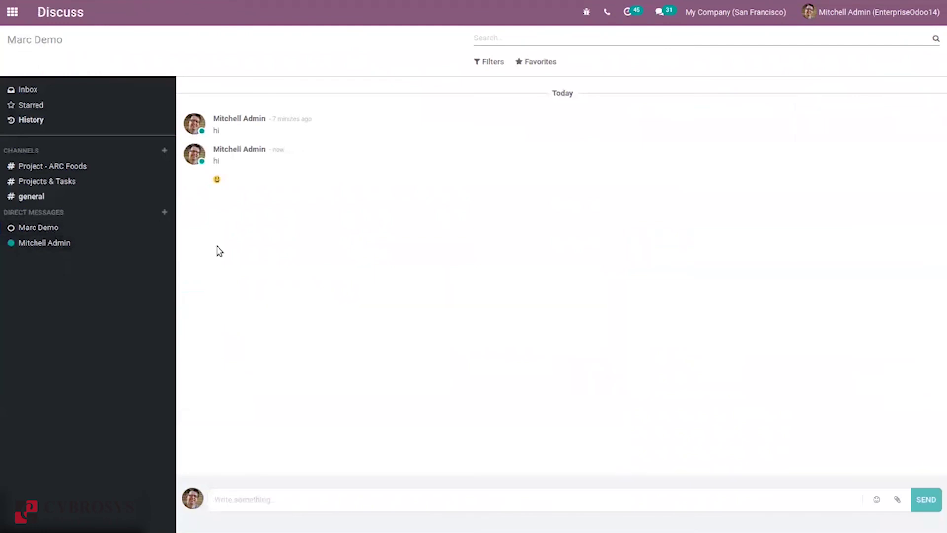